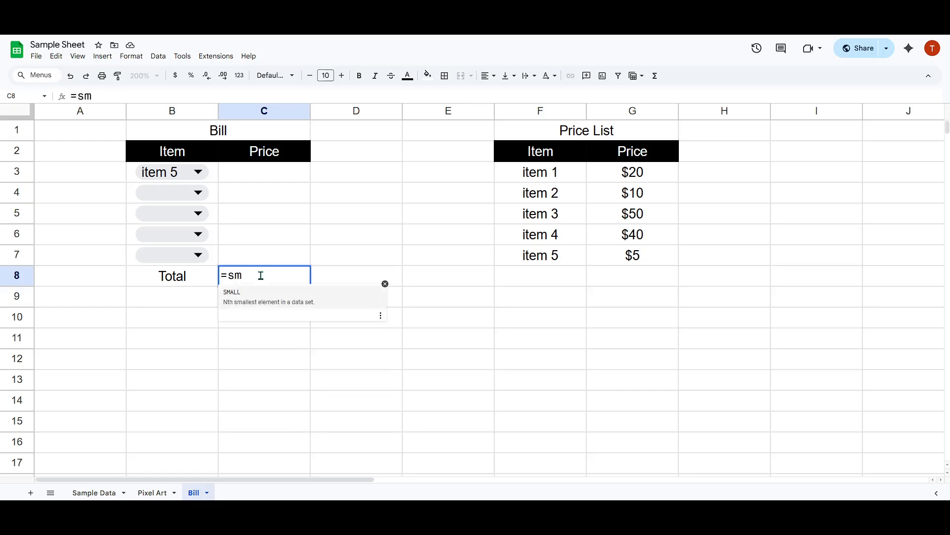
Step: Enter the formula =SUM(C3:C7) in cell C8 to total the Bill prices
key(BackSpace)
text(um)
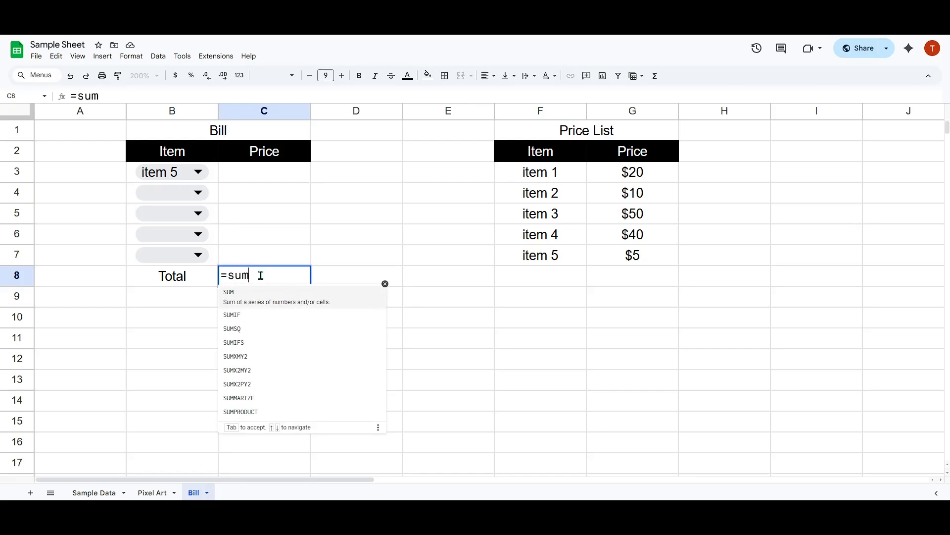
key(Tab)
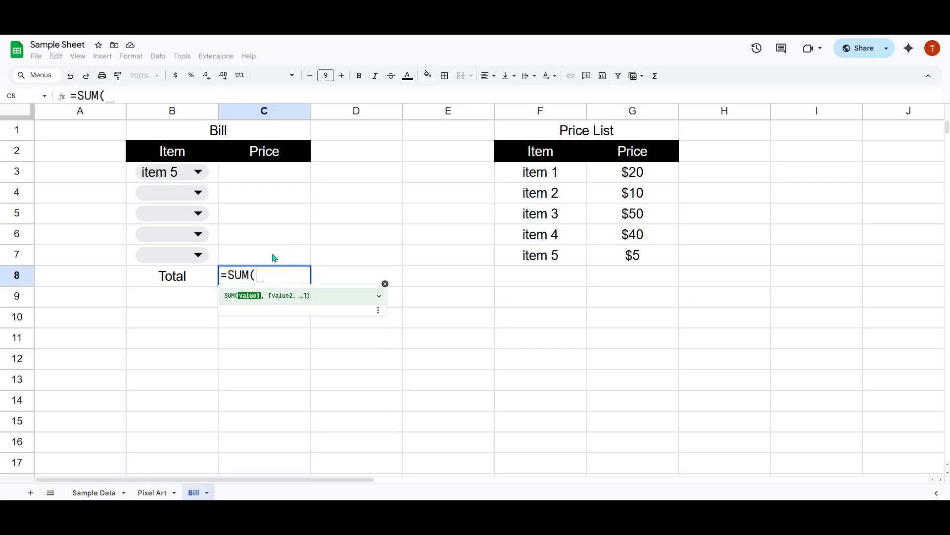
drag(275, 258, 270, 181)
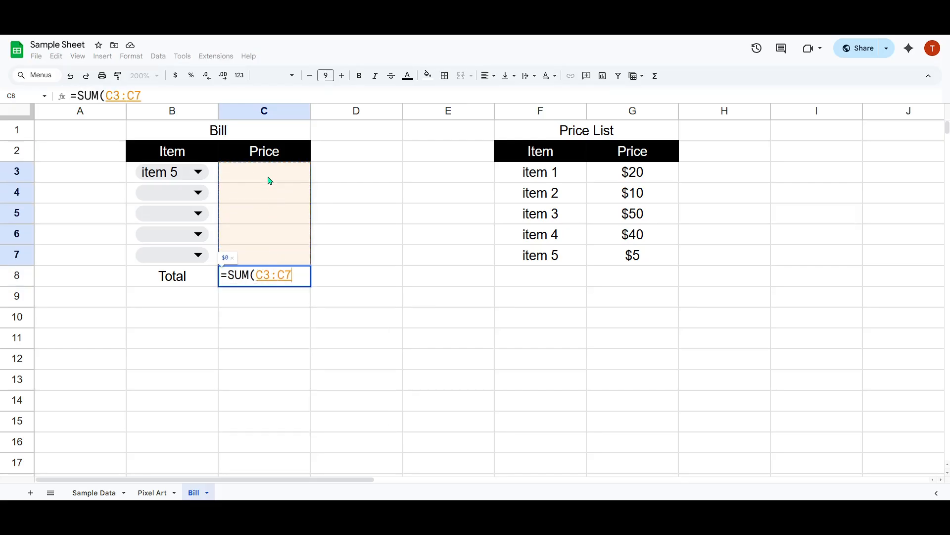
text())
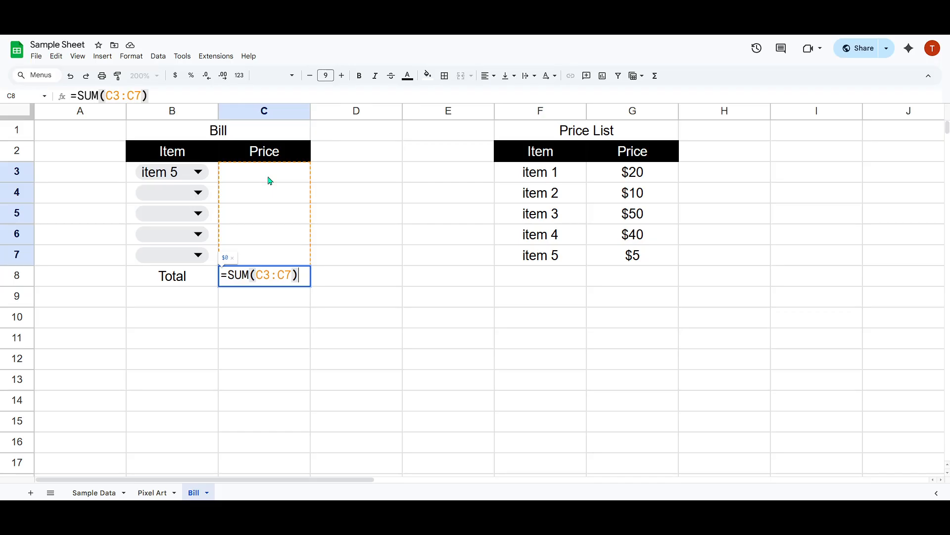
key(Return)
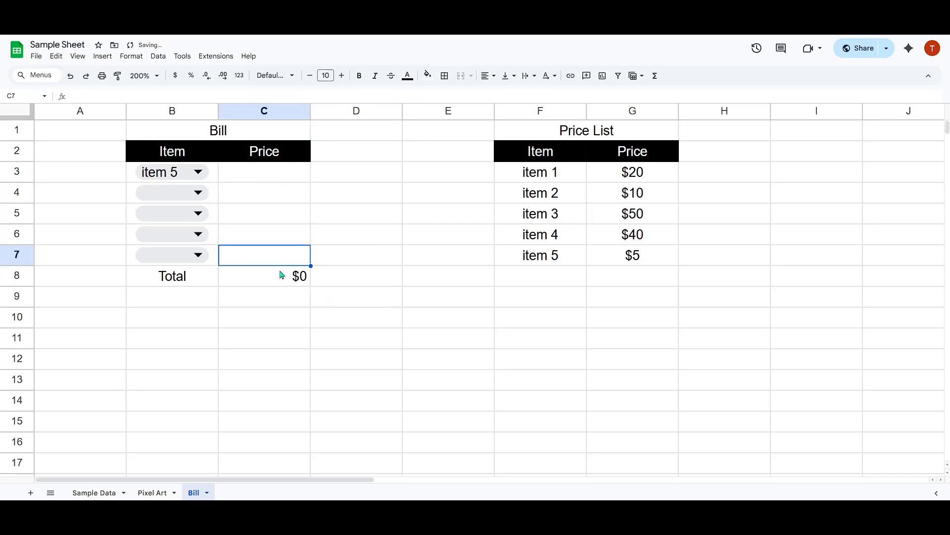
click(281, 277)
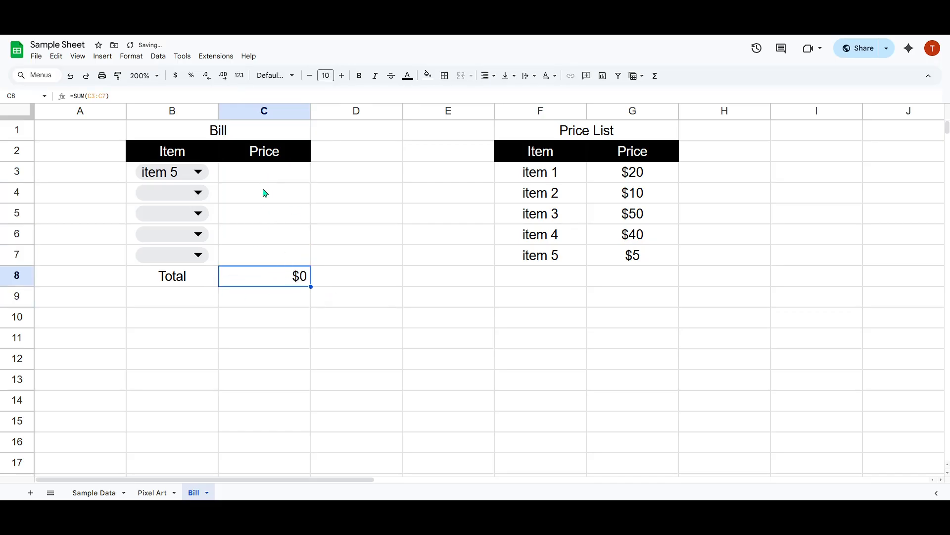
Step: Switch the first Bill entry in B3 to item 1, item 2 and item 5 in turn, ending on item 4
double_click(157, 173)
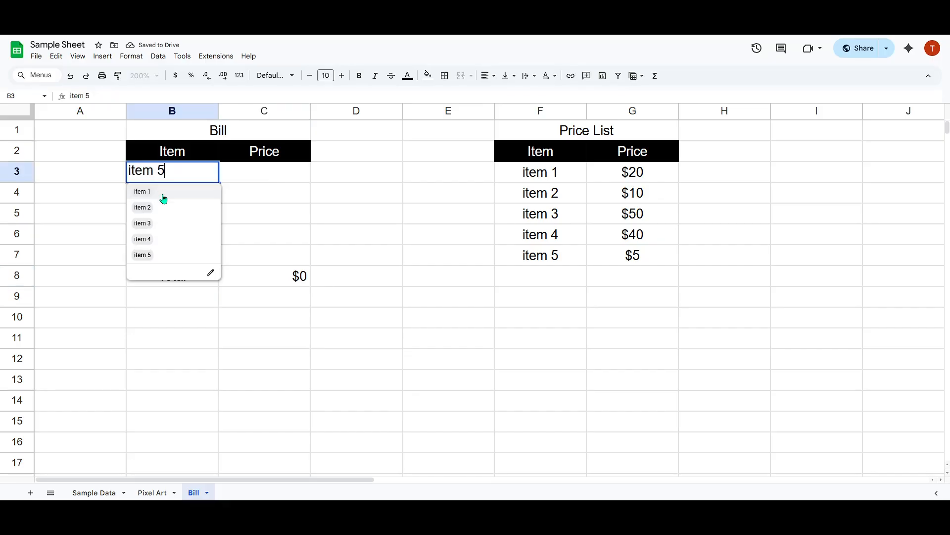
click(159, 192)
double_click(183, 179)
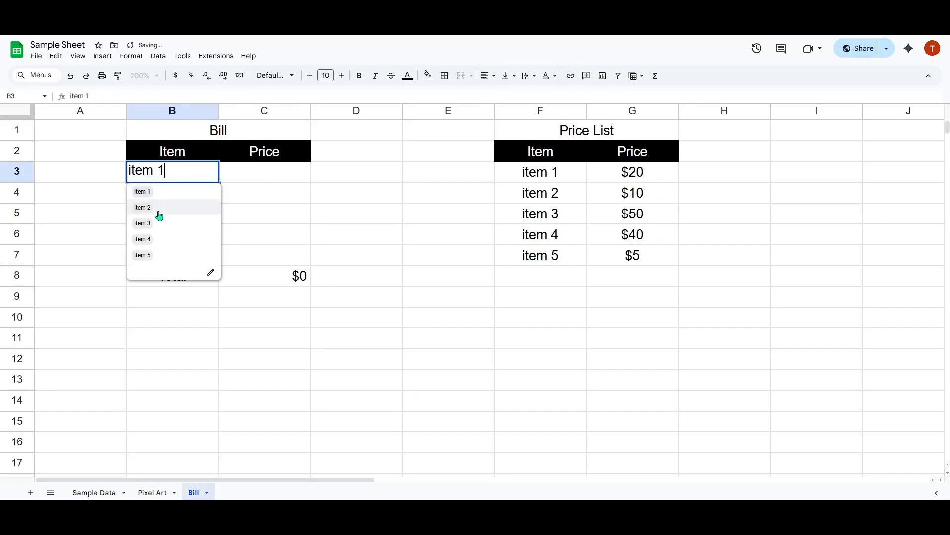
click(168, 207)
click(193, 176)
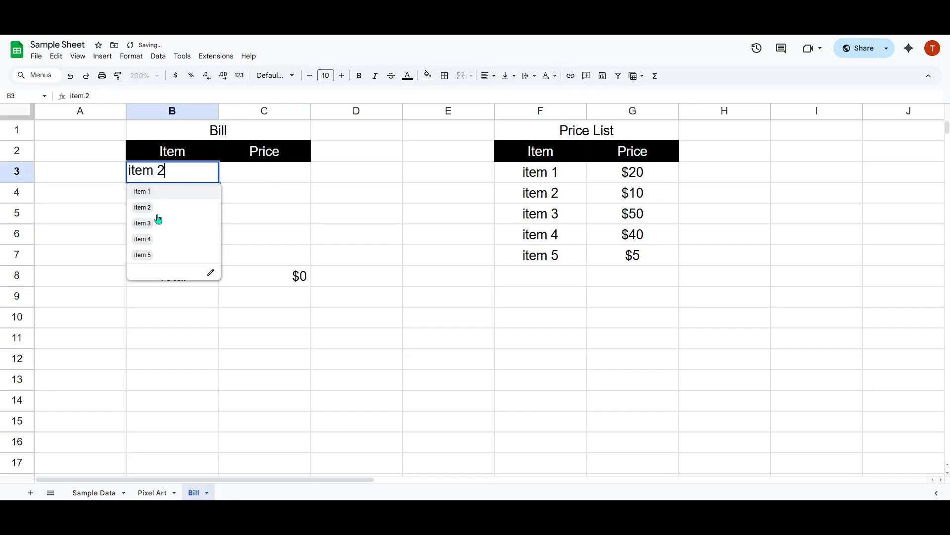
click(168, 255)
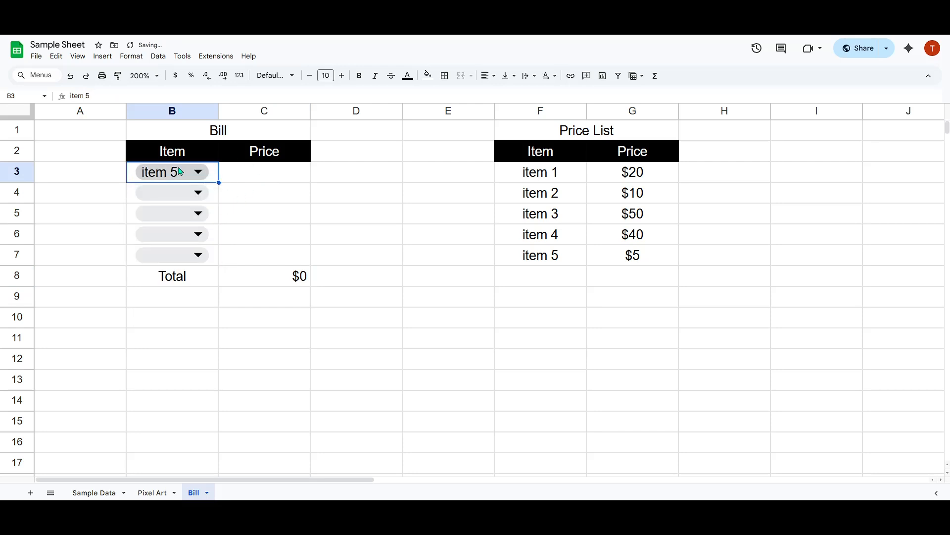
click(198, 171)
click(154, 239)
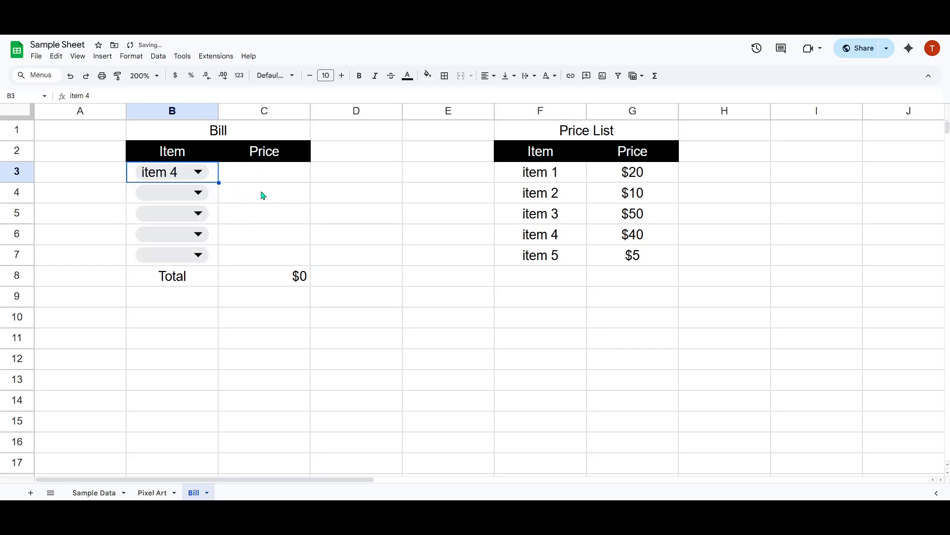
click(249, 178)
click(359, 179)
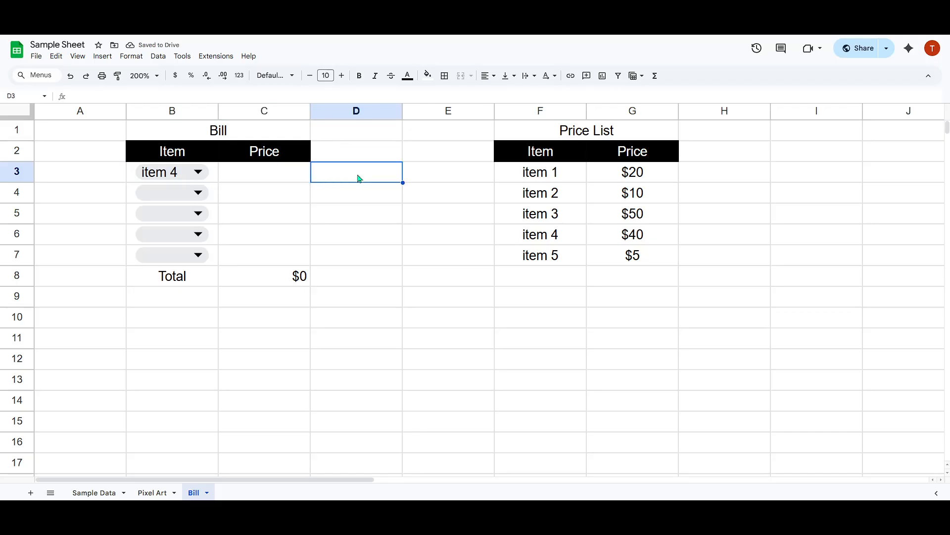
text(VLOOKUP)
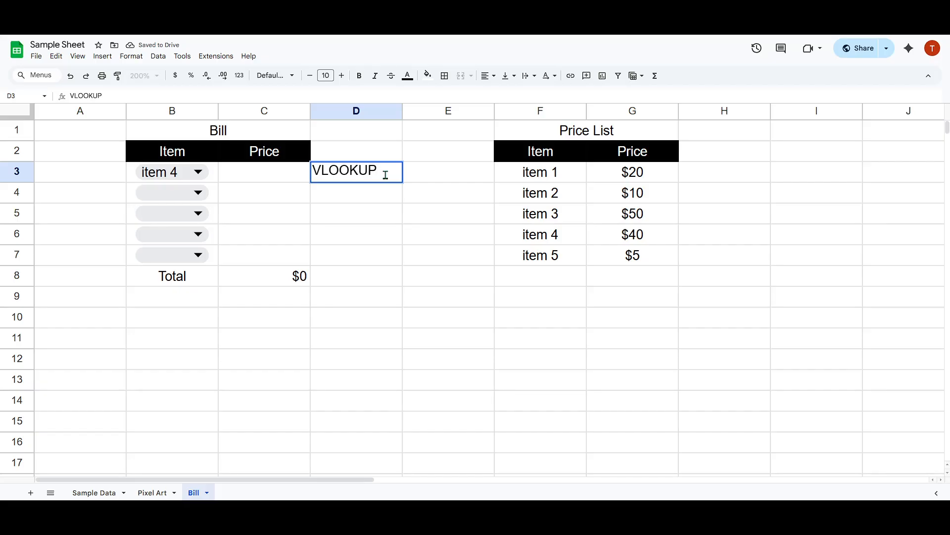
drag(384, 173, 322, 178)
click(385, 171)
double_click(385, 170)
key(BackSpace)
key(Escape)
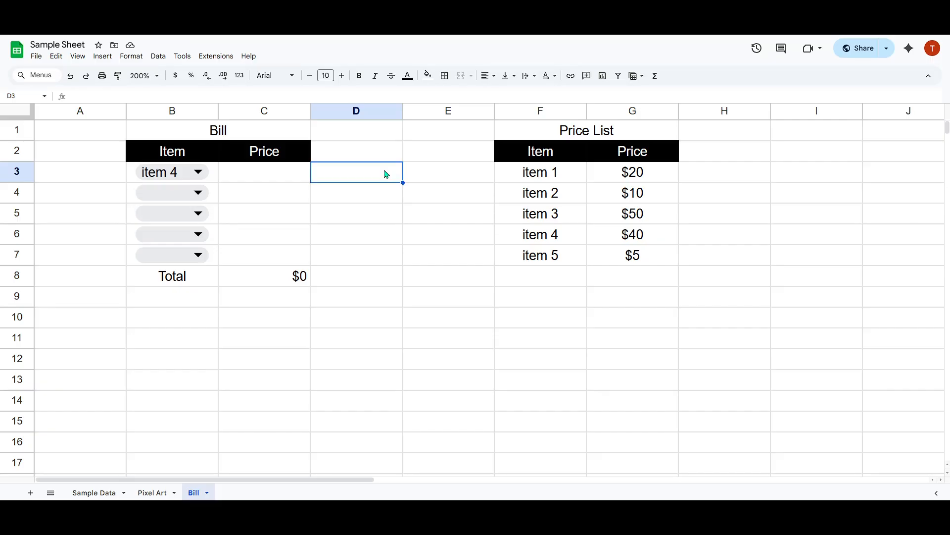
drag(541, 153, 621, 267)
drag(562, 132, 543, 124)
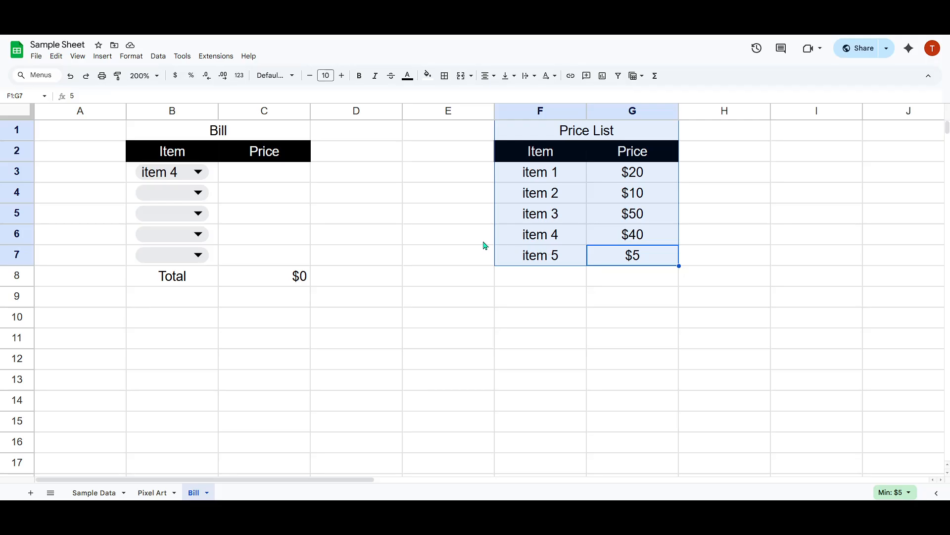
click(445, 197)
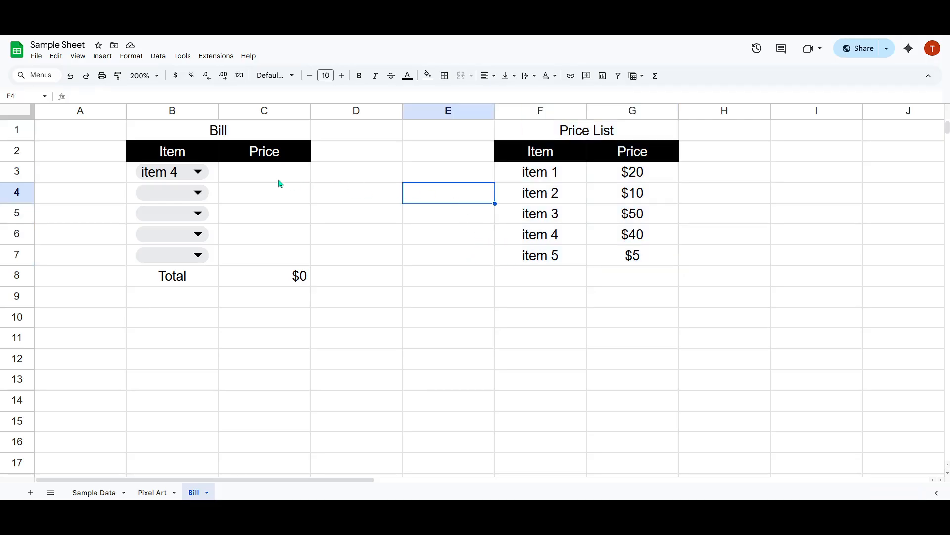
Step: Start a VLOOKUP formula in C3 with B3 as the search key and the Price List cells F3:G7 as the range
click(259, 178)
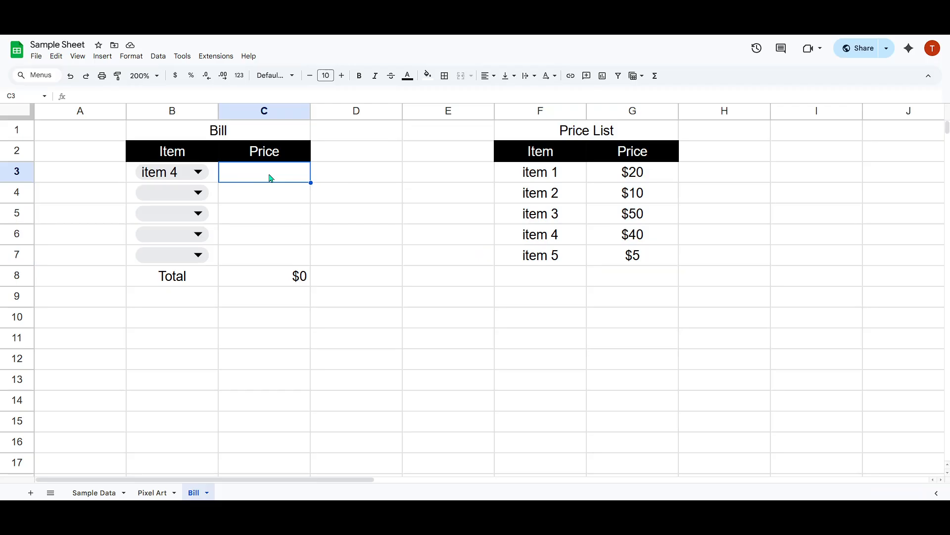
text(=)
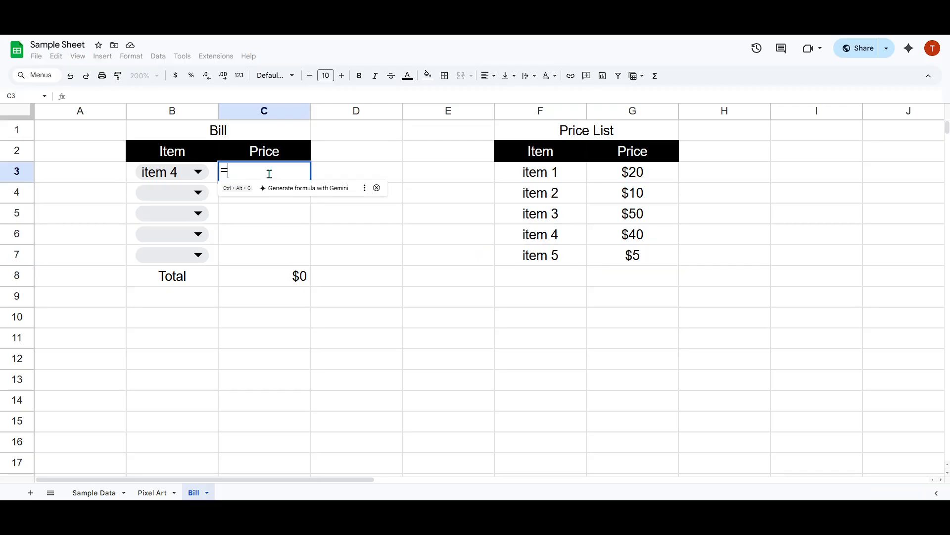
text(VLOO)
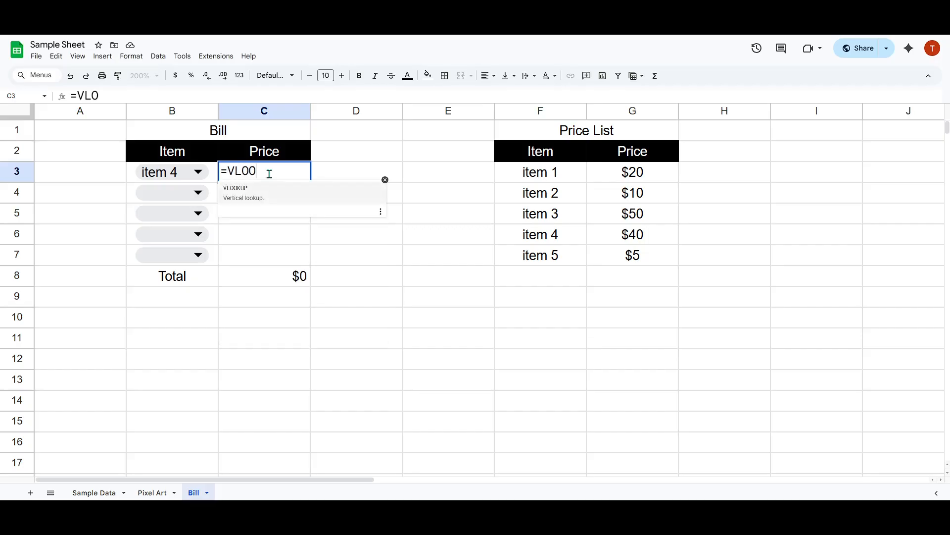
text(KUP()
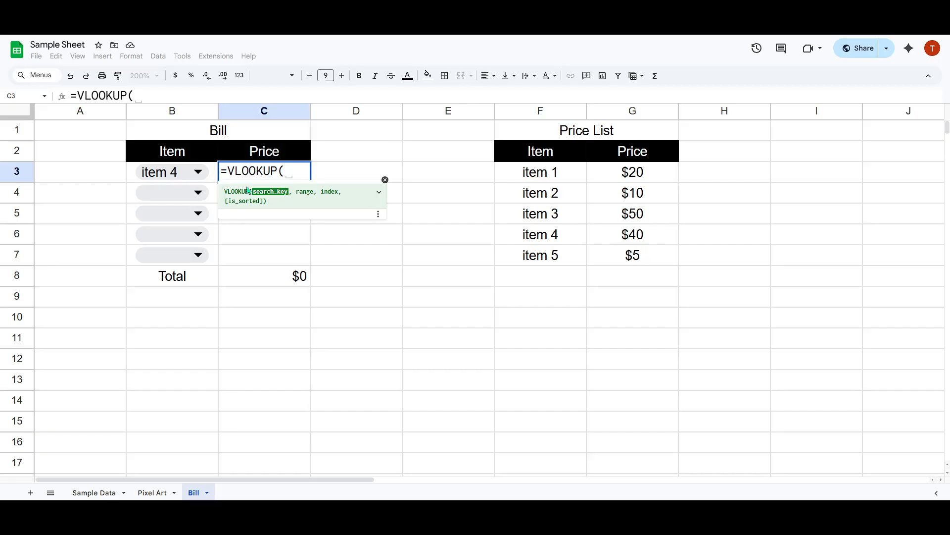
click(215, 179)
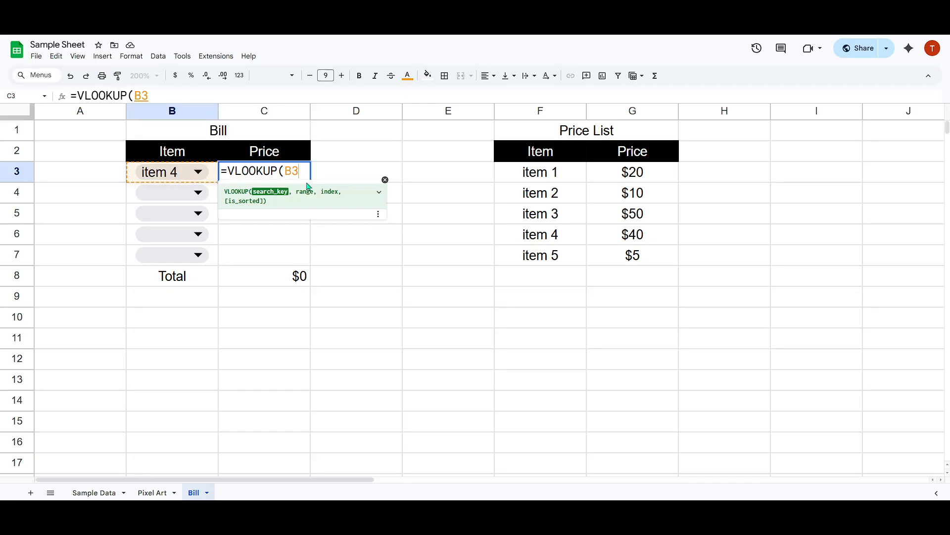
text(,)
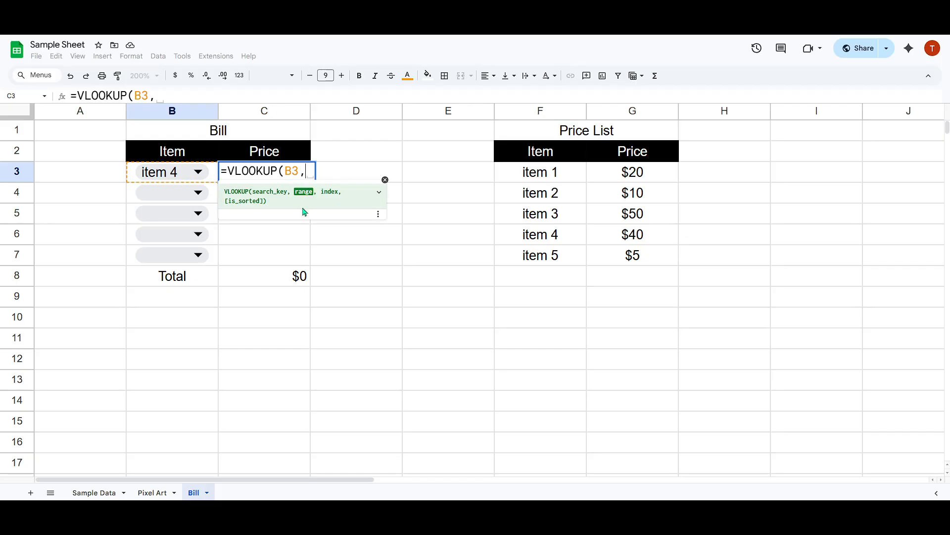
click(537, 169)
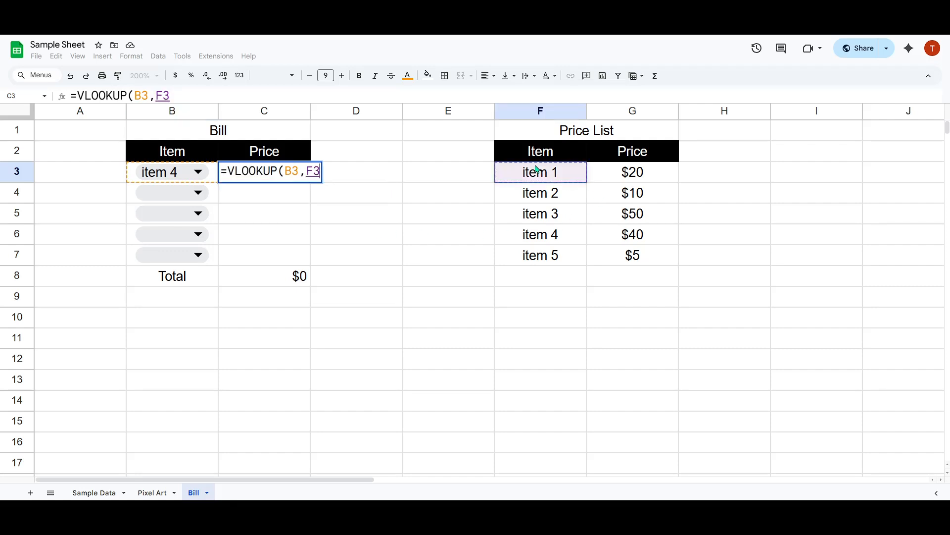
drag(537, 169, 627, 252)
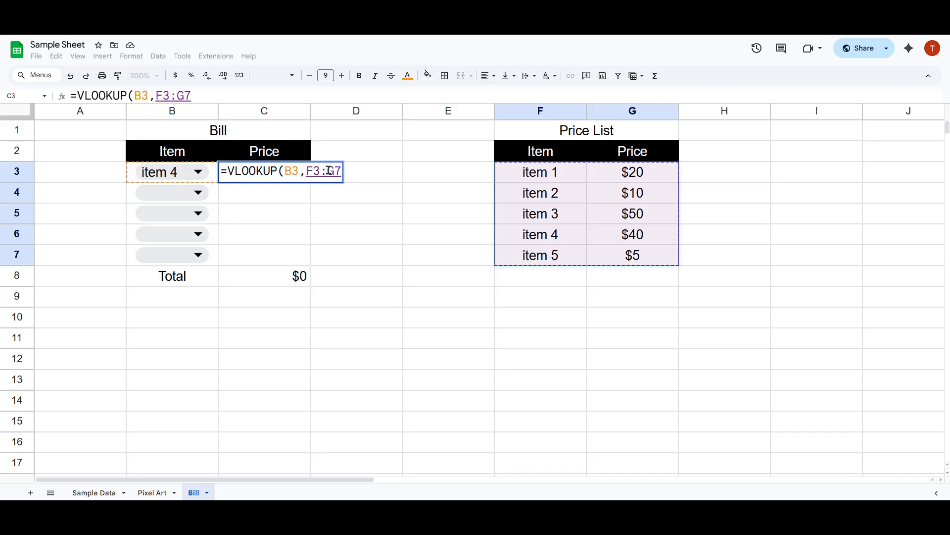
Step: Make the lookup range absolute as $F$3:$G$7 and complete the C3 formula with index 2 and FALSE
key(F4)
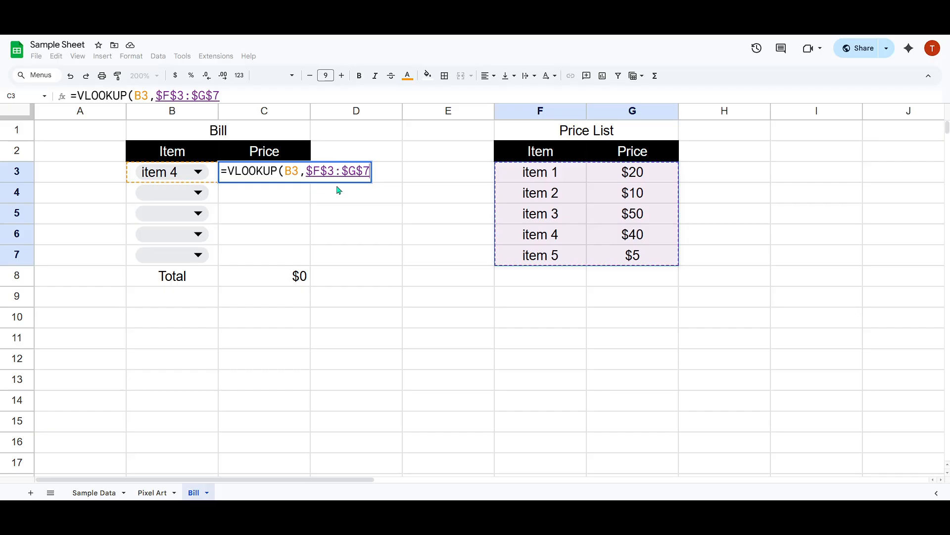
click(367, 171)
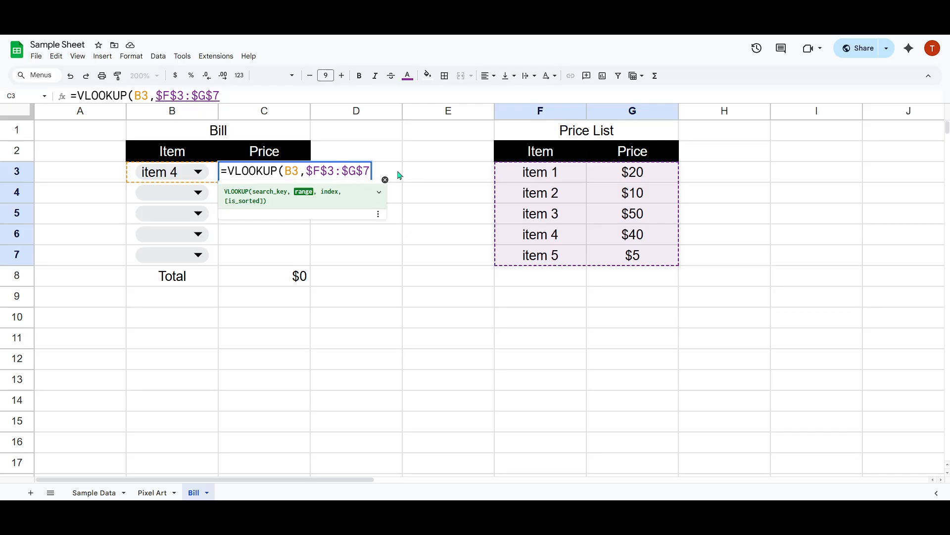
text(,)
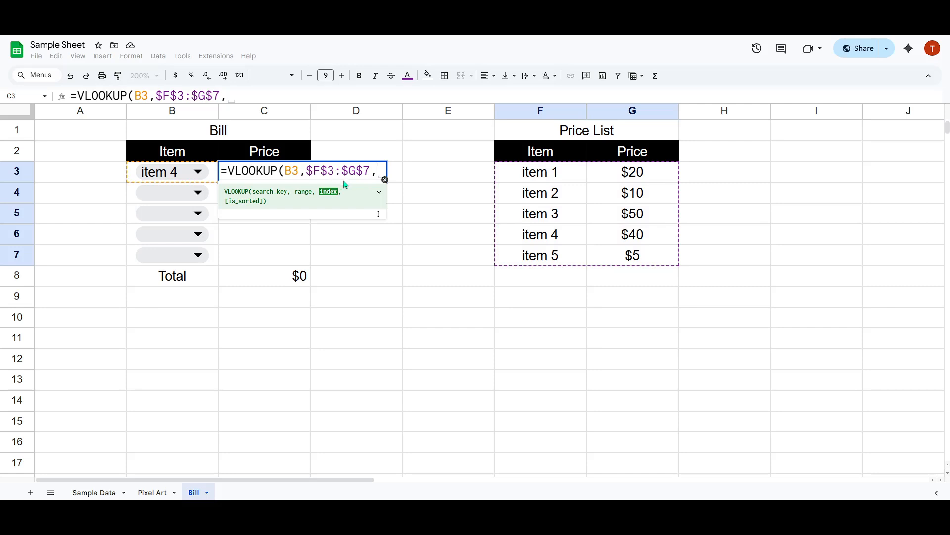
text(2)
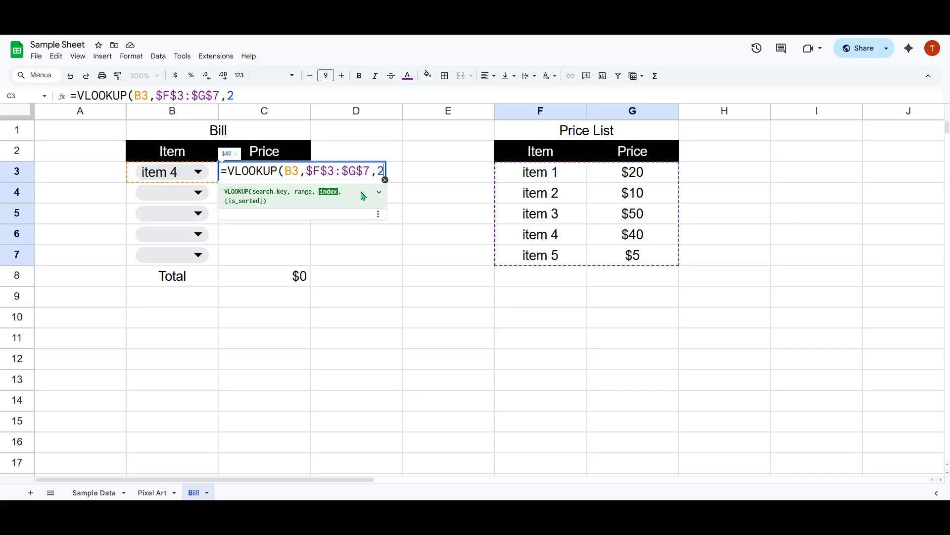
text(,FALSE)
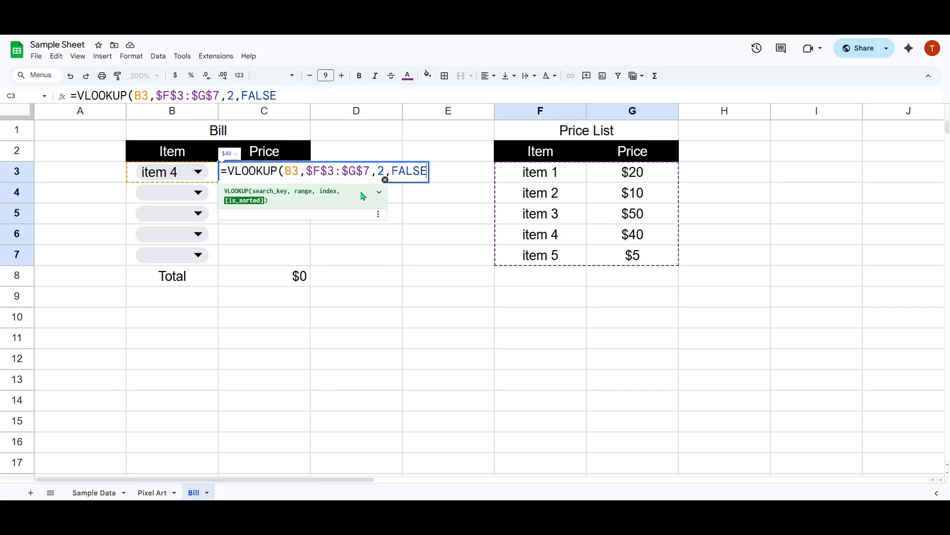
text())
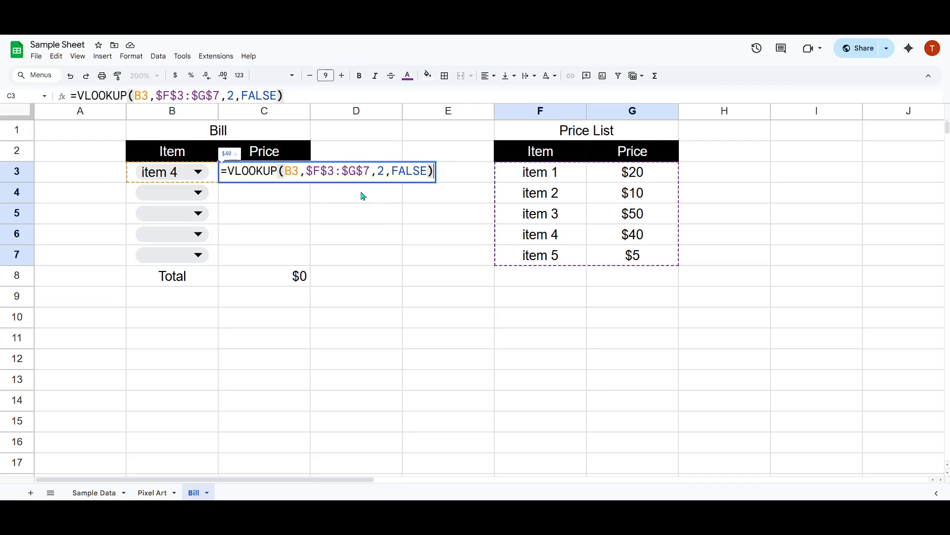
key(Return)
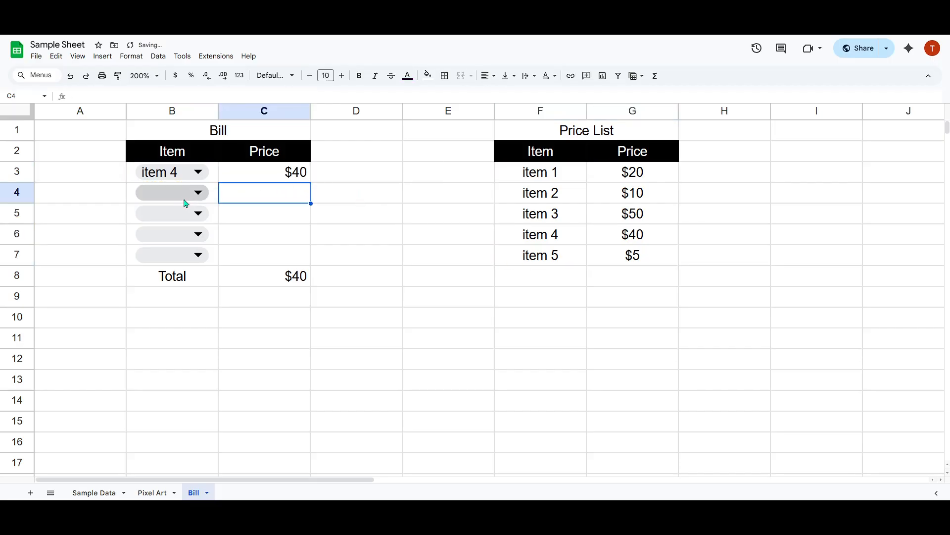
Step: Fill the VLOOKUP formula from C3 down through C7 and choose item 3 in B4
click(292, 179)
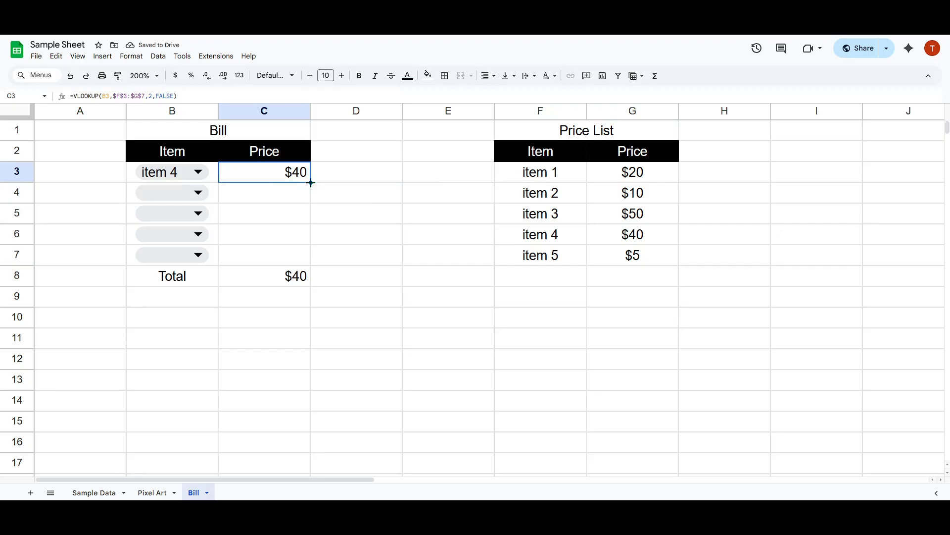
drag(311, 183, 304, 258)
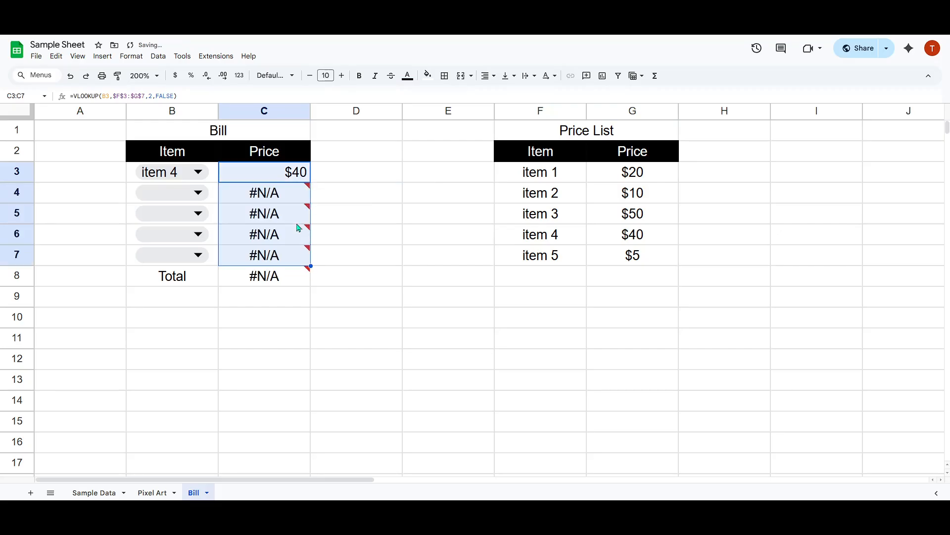
click(187, 192)
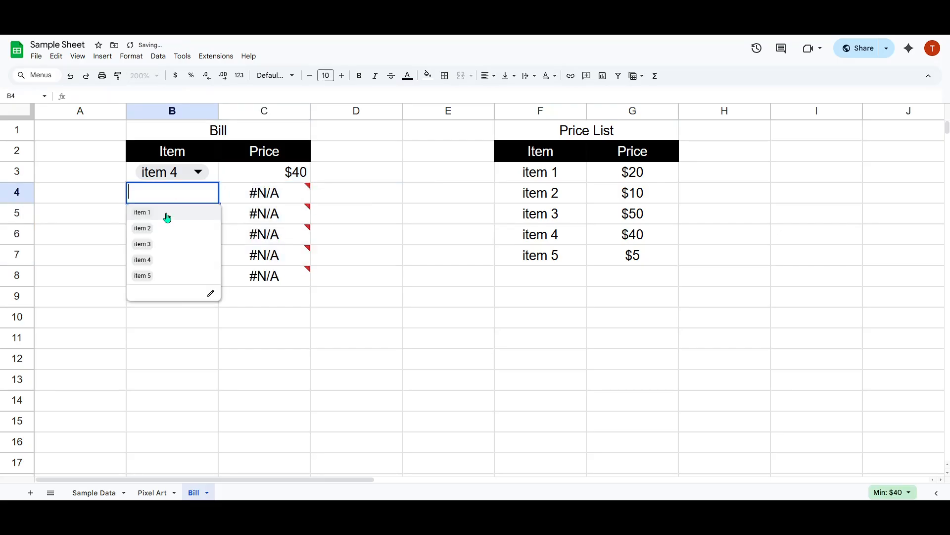
click(160, 242)
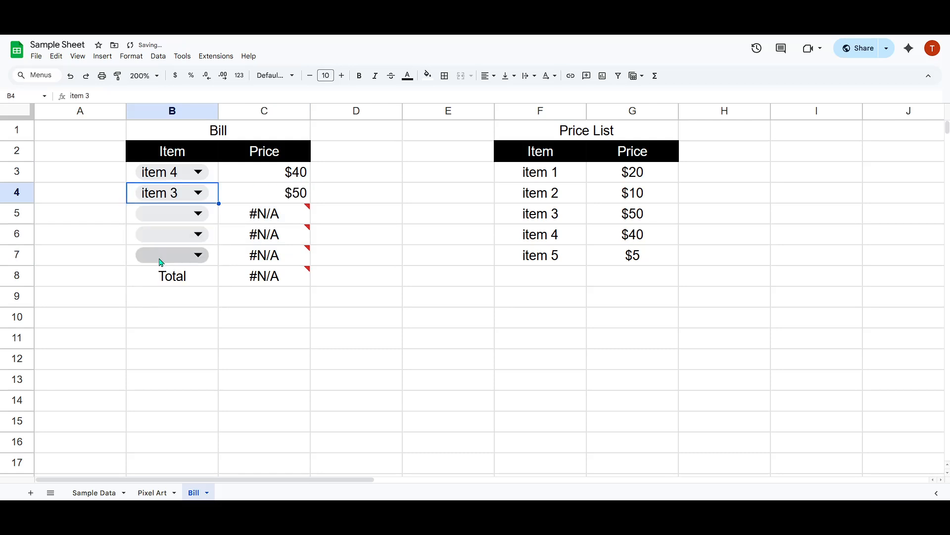
Step: Fill the remaining Bill entries with item 1 in B5, item 2 in B6 and item 5 in B7
click(192, 214)
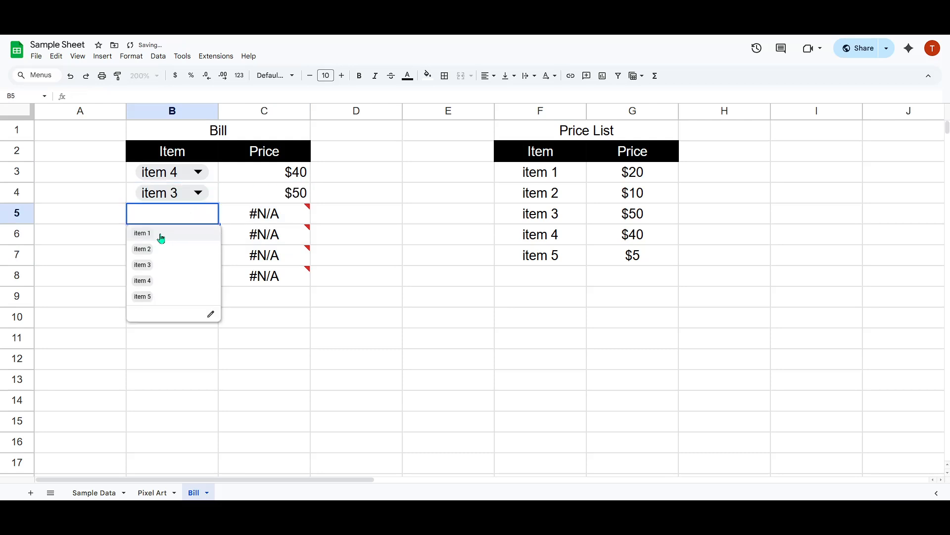
click(160, 234)
click(186, 238)
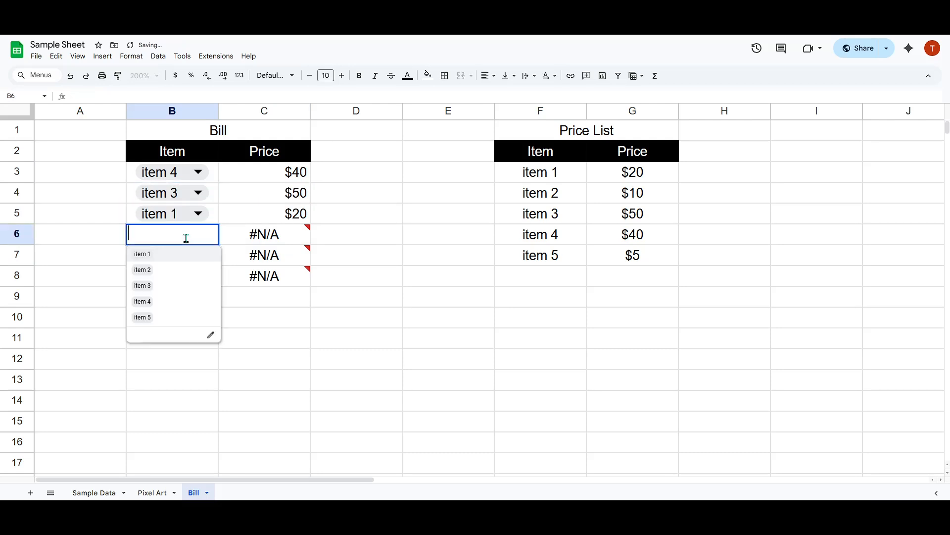
click(167, 270)
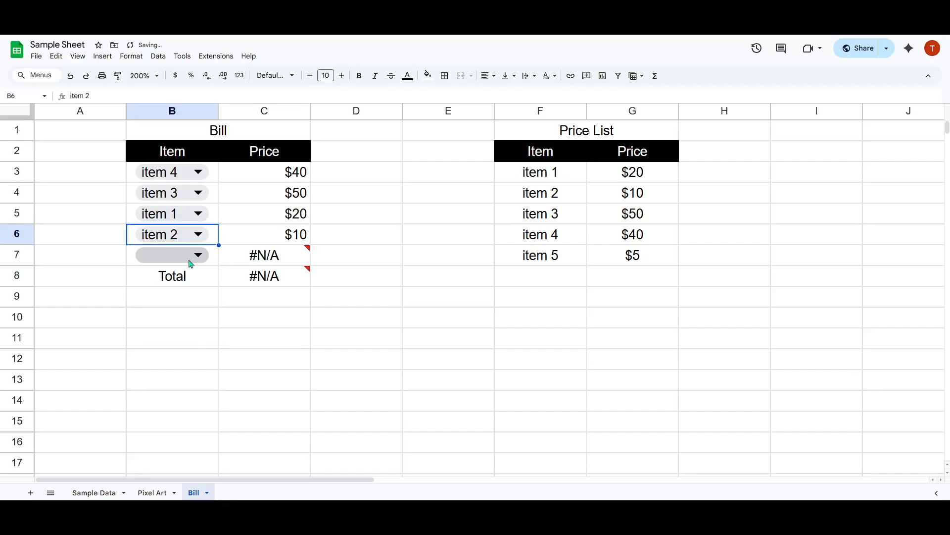
click(190, 256)
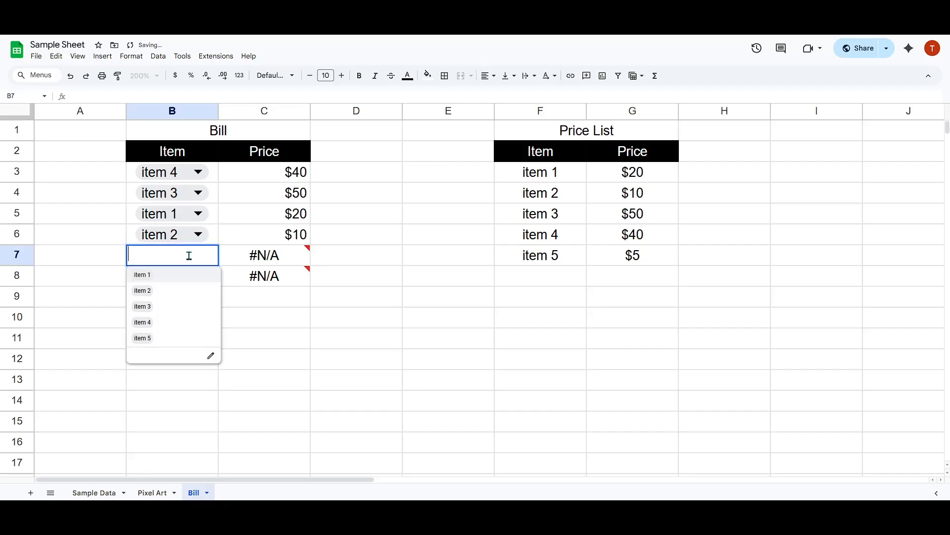
click(158, 338)
click(295, 260)
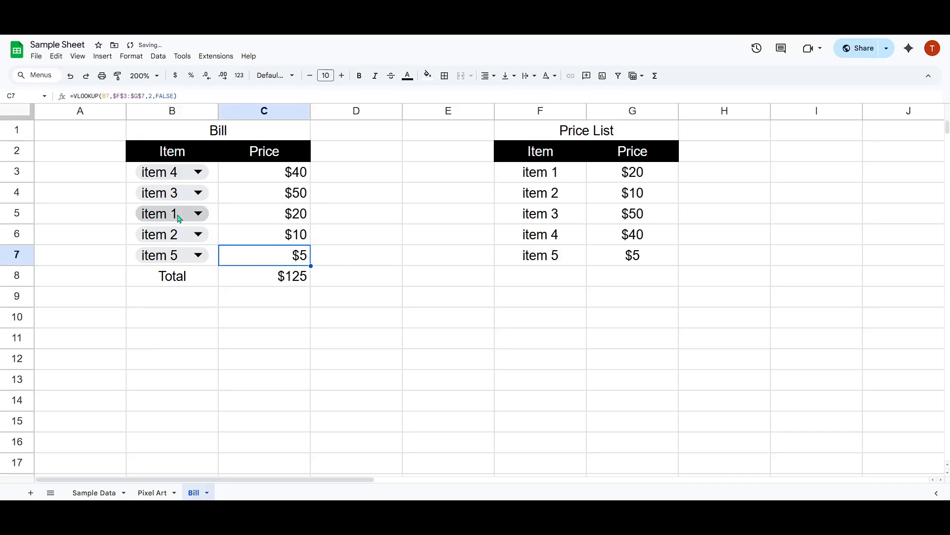
Step: Open the item choices for the second Bill entry in B4
click(179, 193)
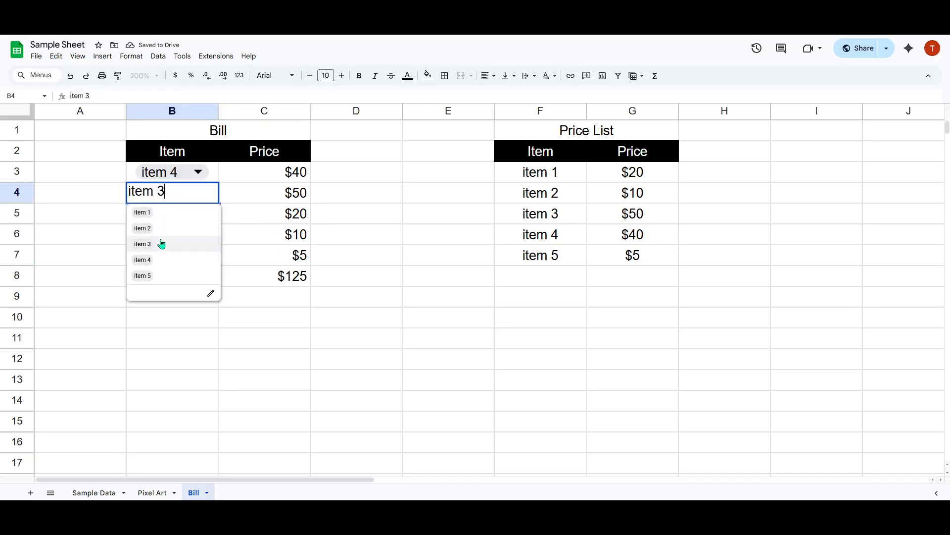